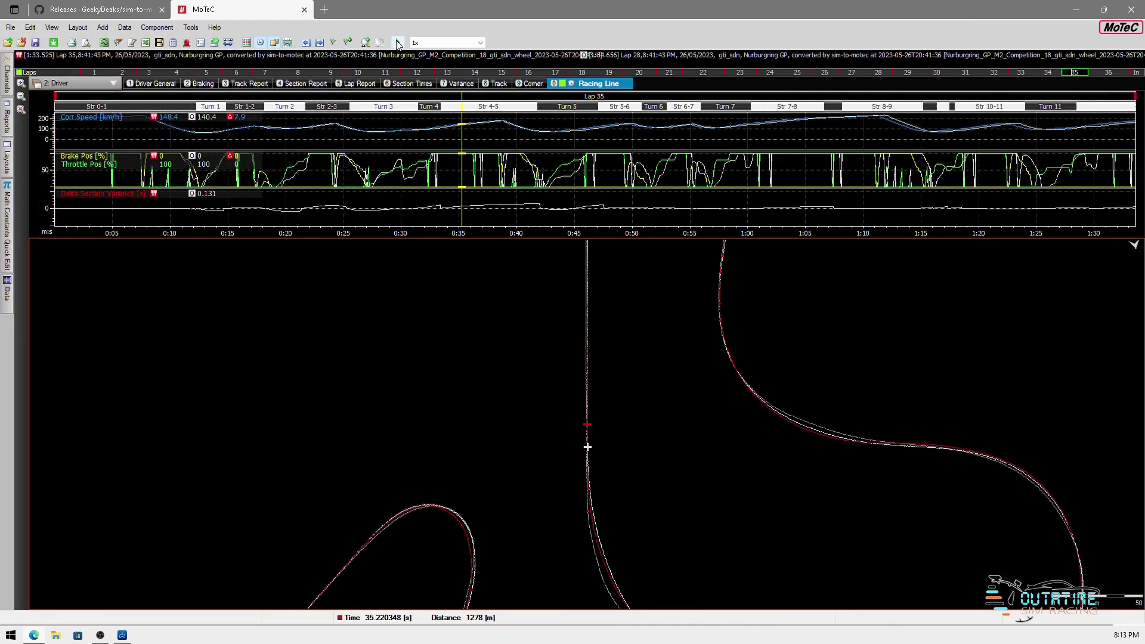
# Step: Start playback of the lap data in i2
pyautogui.click(398, 43)
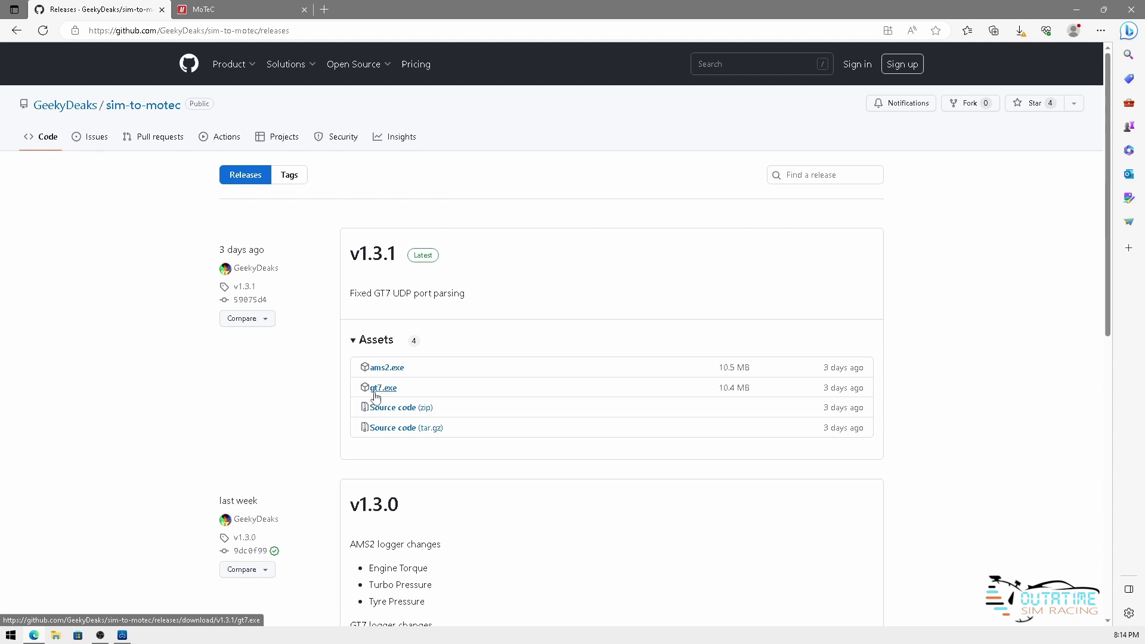
# Step: On the MoTeC site, go to Downloads > Software > Latest Releases and scroll to Data Analysis
pyautogui.click(263, 12)
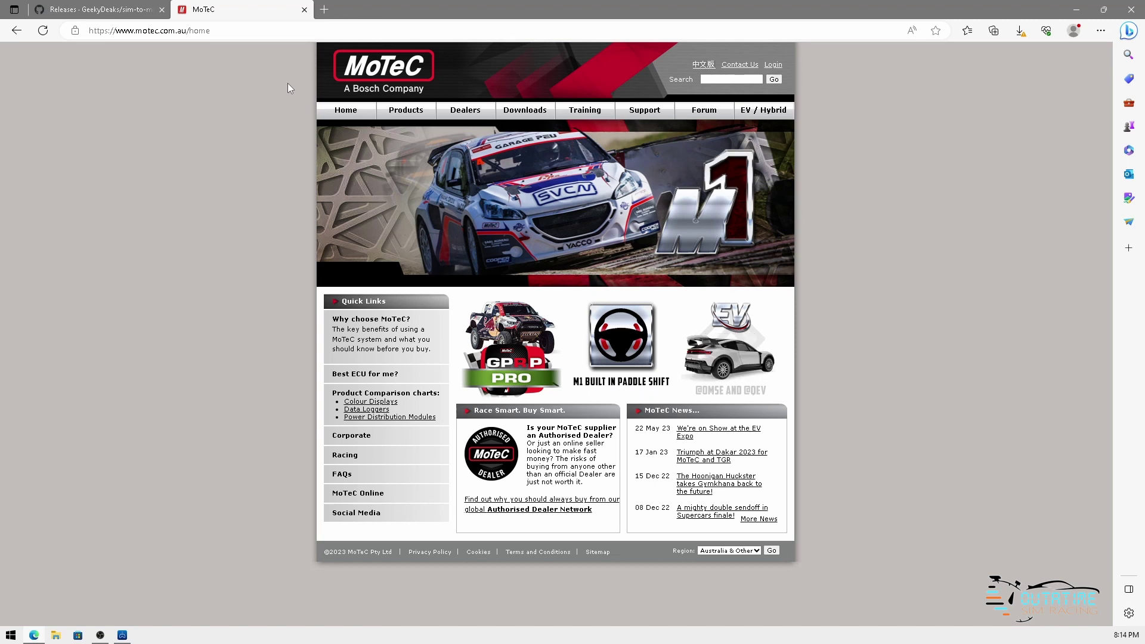
pyautogui.moveTo(523, 113)
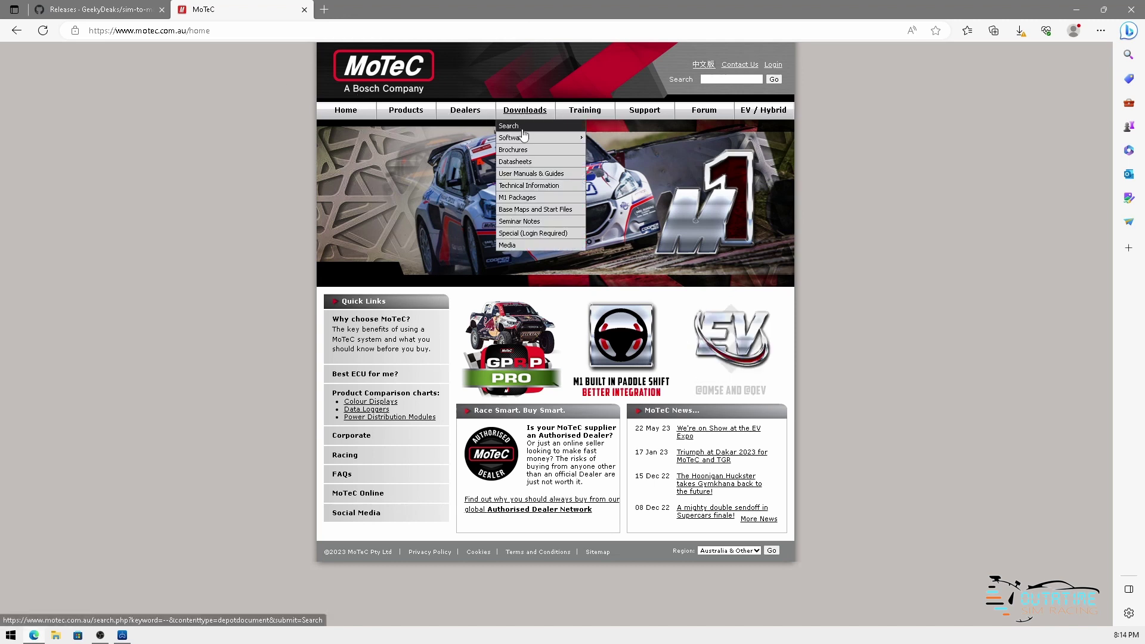
pyautogui.moveTo(523, 143)
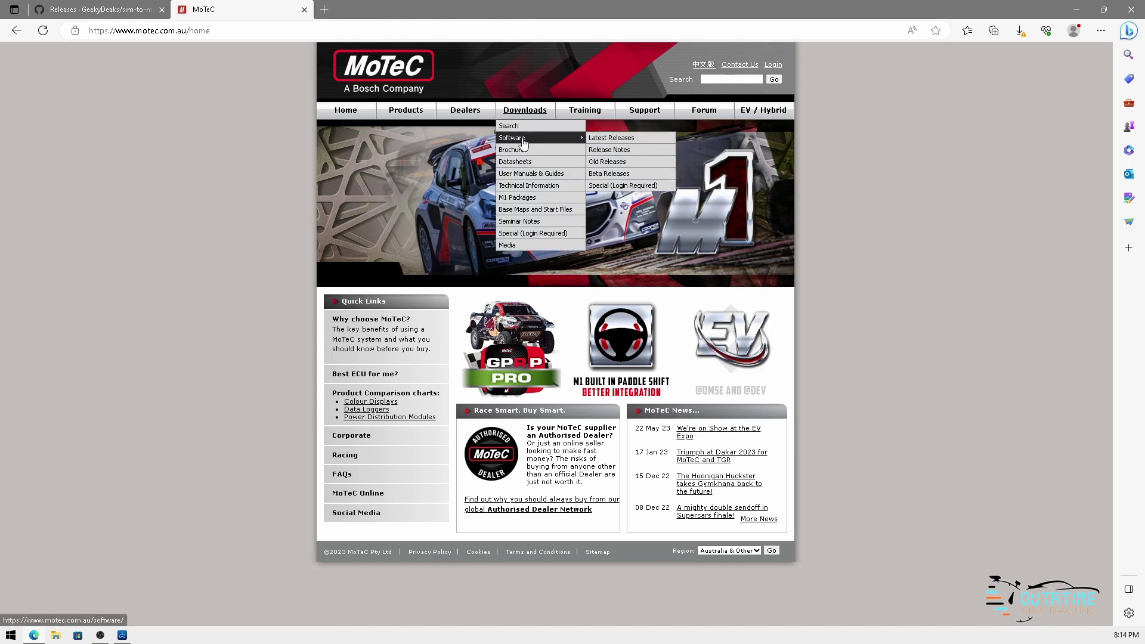
pyautogui.click(599, 142)
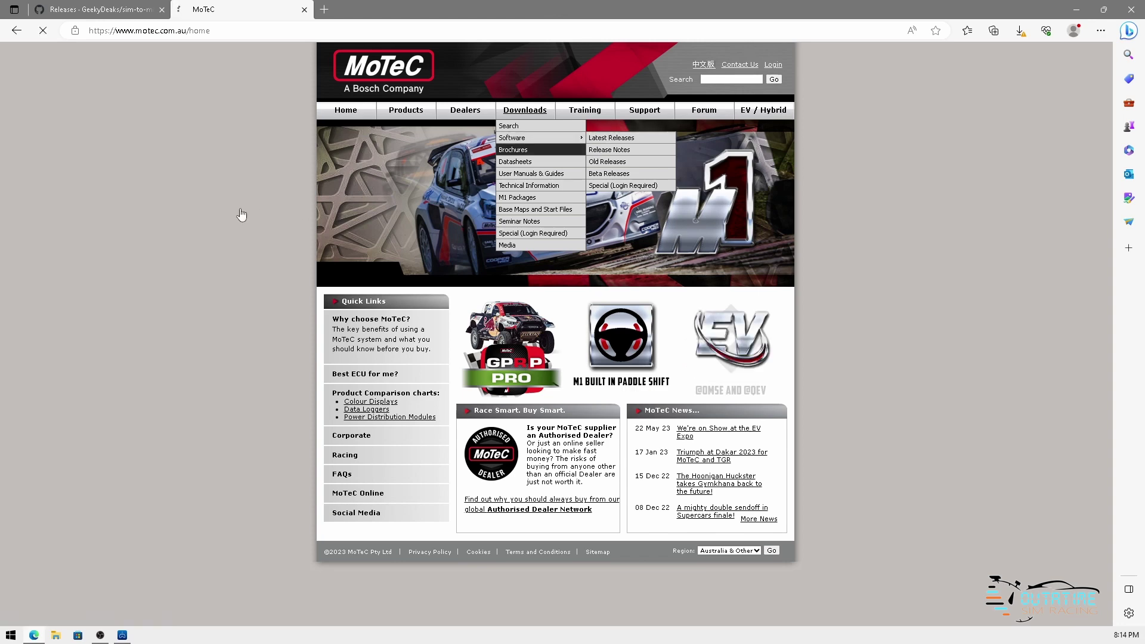
pyautogui.scroll(-9, 498, 329)
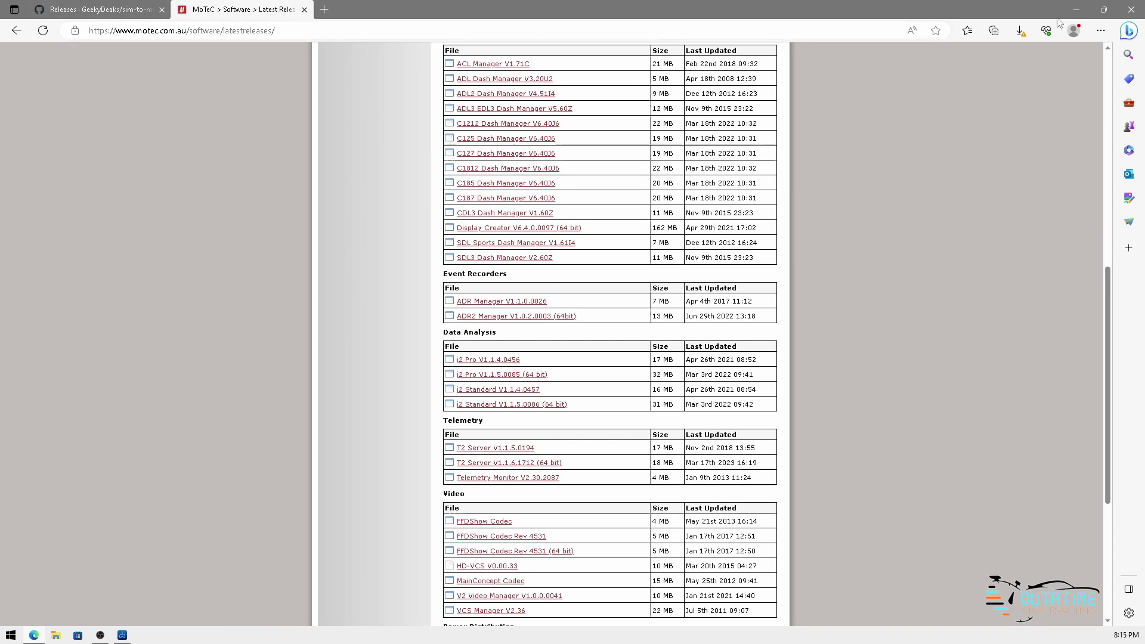
# Step: Minimize the browser to reveal the GT7-Motec folder in File Explorer
pyautogui.click(1075, 13)
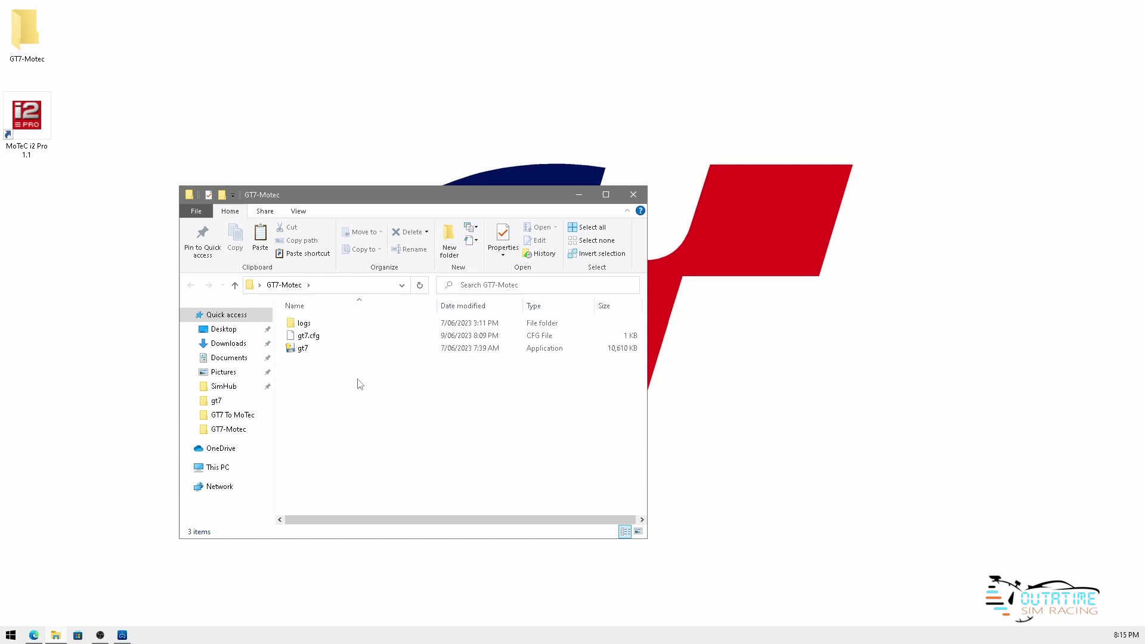
# Step: Launch gt7.exe (PS IP 192.168.1.100, port 33740) and select the empty Driver field
pyautogui.doubleClick(304, 349)
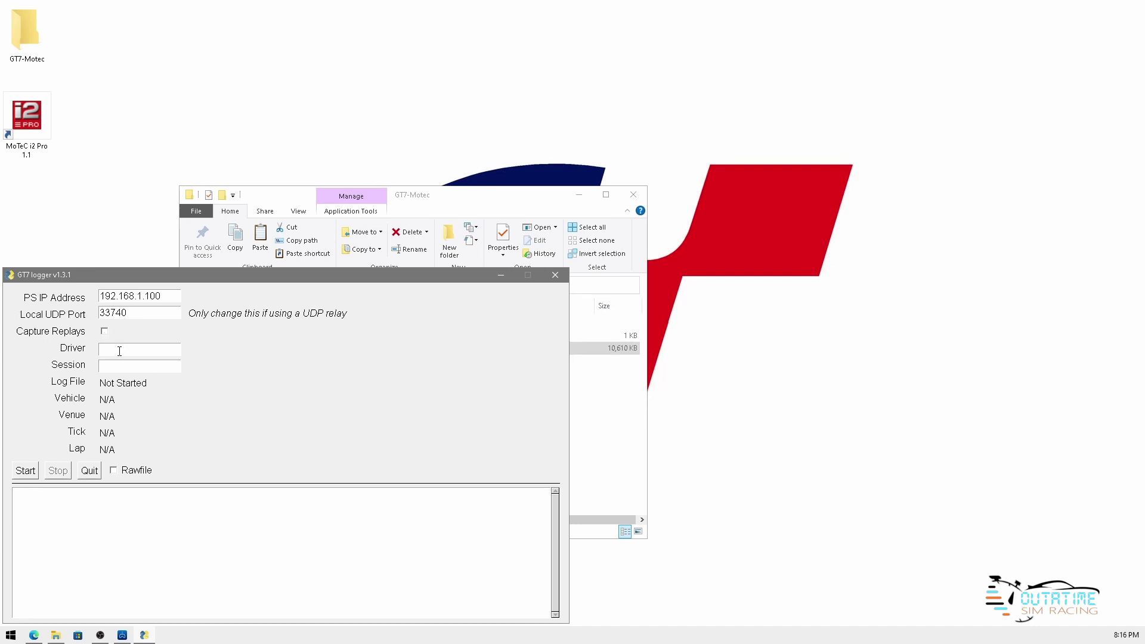
pyautogui.click(119, 351)
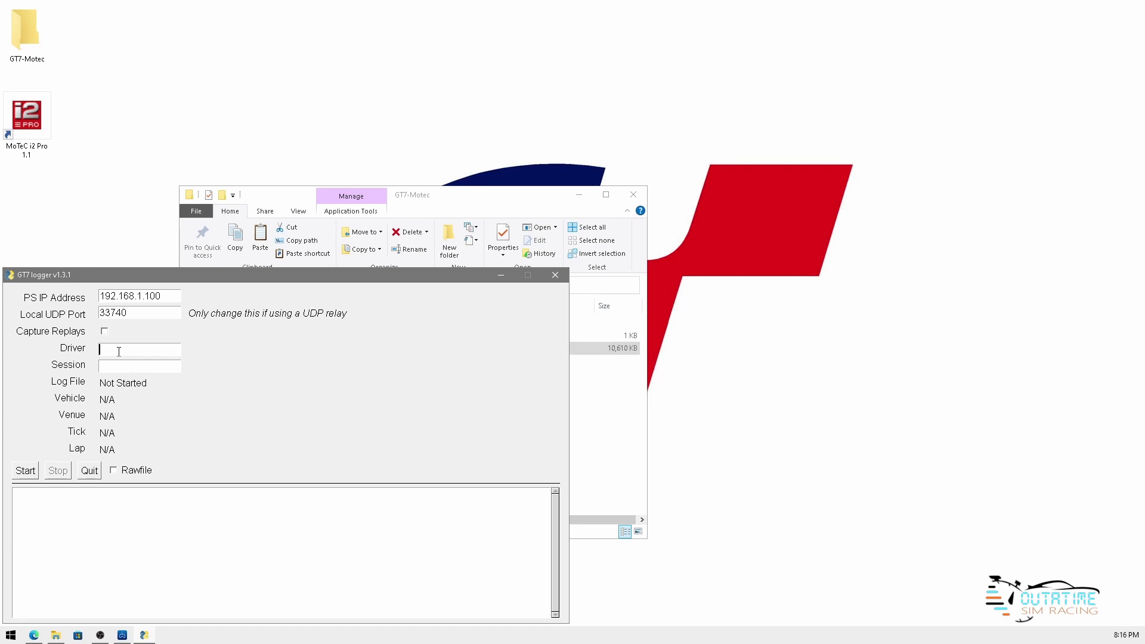
# Step: Check the console IP in PS Remote Play and change the logger's PS IP Address to 192.168.1.14
pyautogui.click(124, 636)
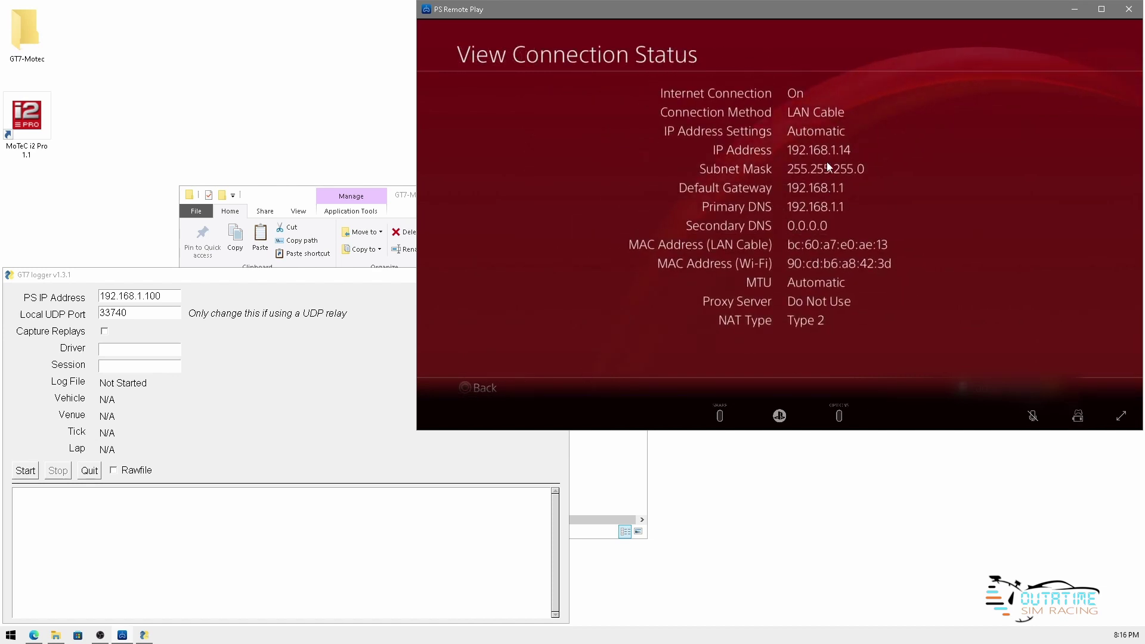
pyautogui.click(174, 297)
pyautogui.press('BackSpace')
pyautogui.press('BackSpace')
pyautogui.press('BackSpace')
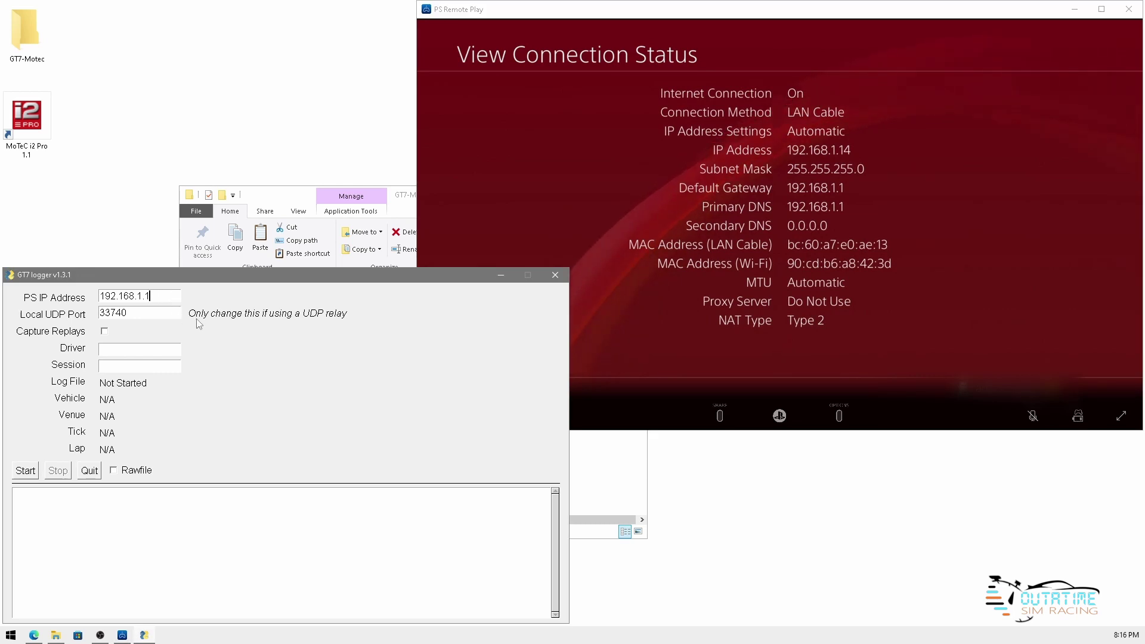
pyautogui.write('14')
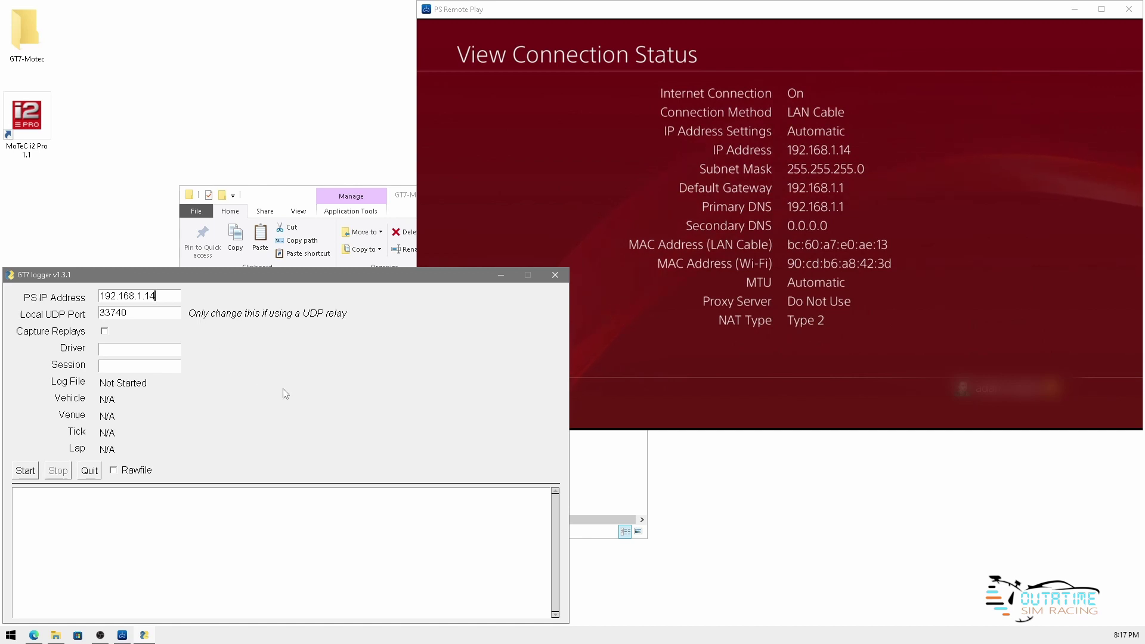
# Step: Start telemetry logging and launch a Daytona Tri-Oval time trial in GT7
pyautogui.click(27, 473)
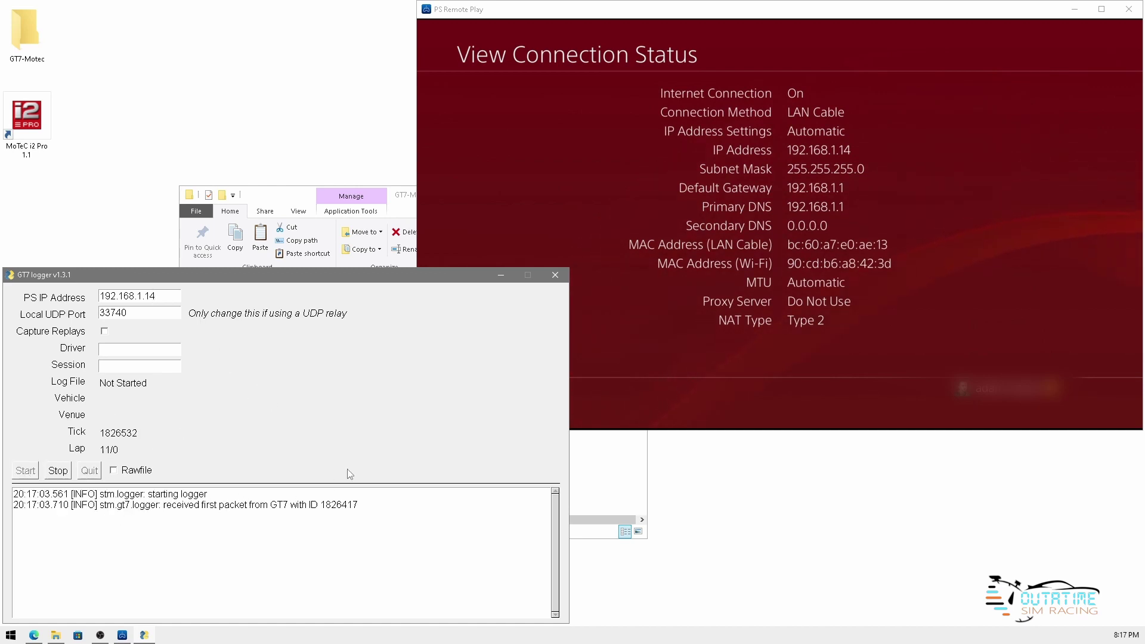
pyautogui.click(599, 219)
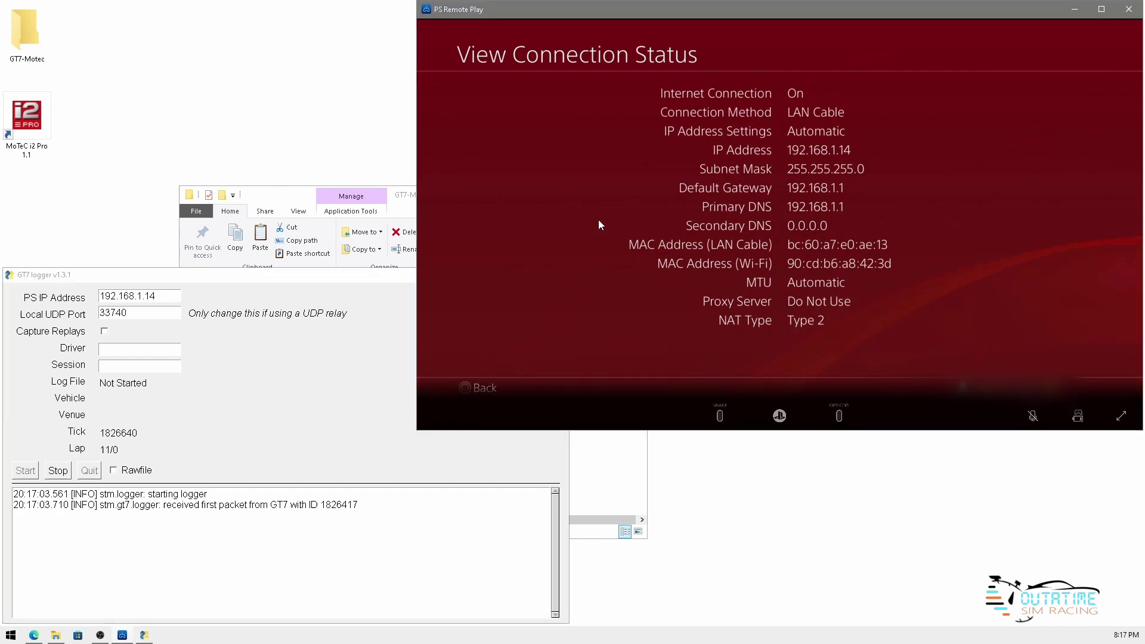
pyautogui.press('Return')
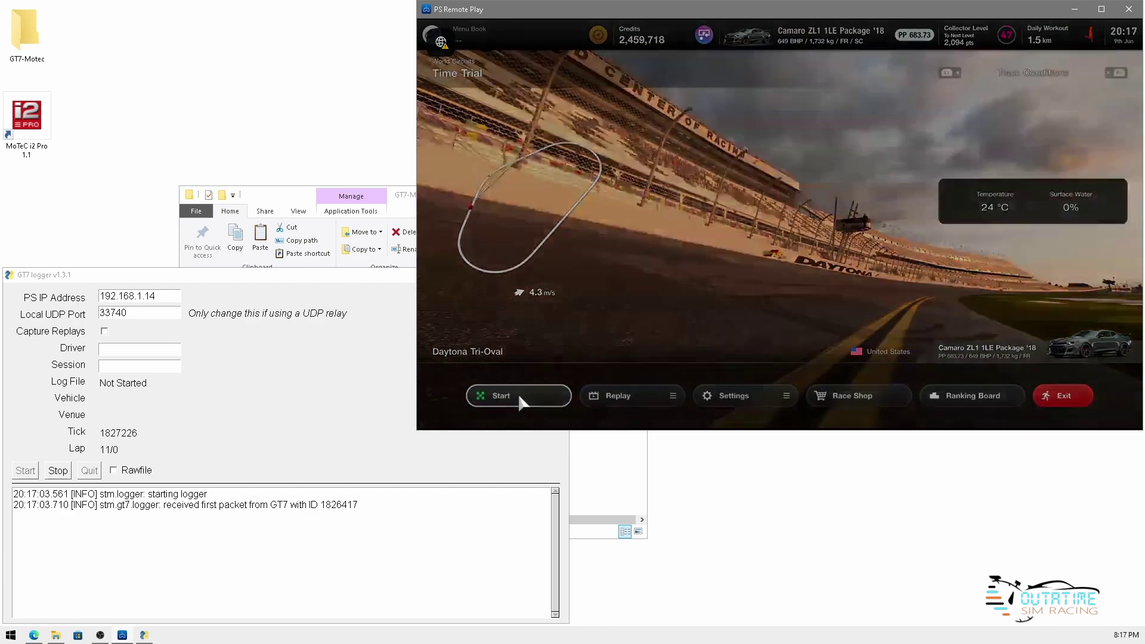
pyautogui.click(517, 395)
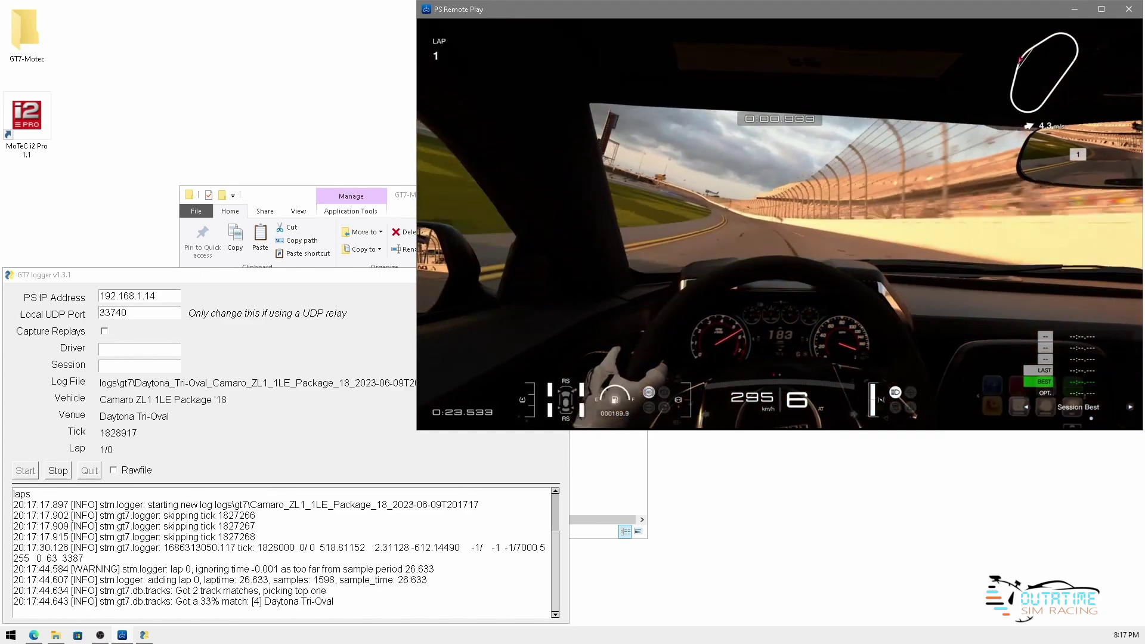
# Step: Pause the run, exit back to Time Trial, and close PS Remote Play
pyautogui.press('Escape')
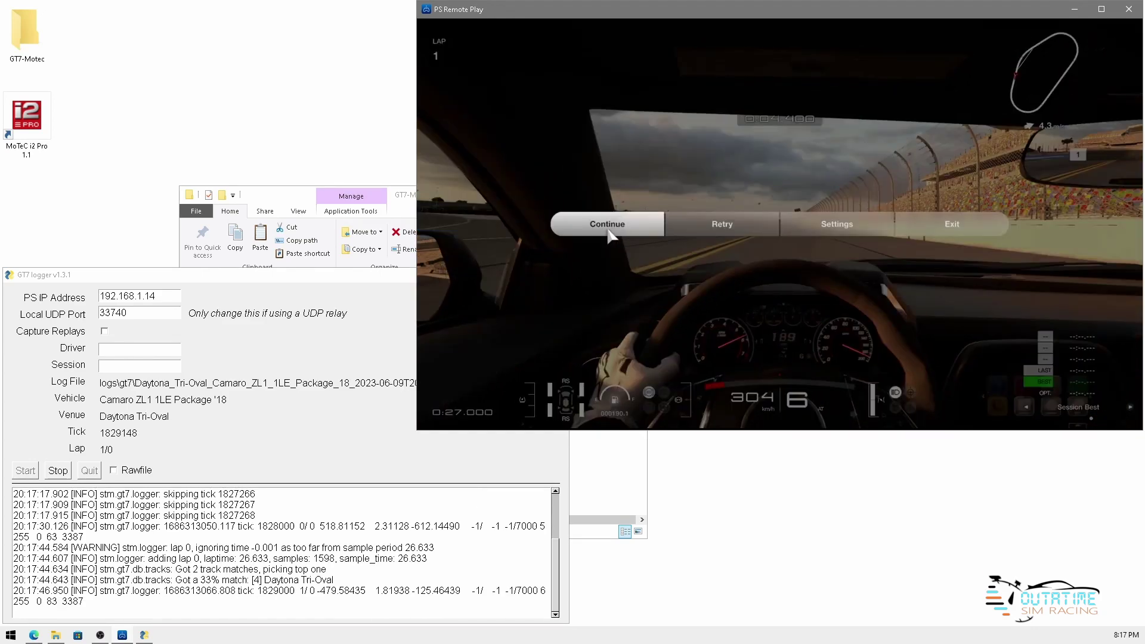
pyautogui.click(951, 230)
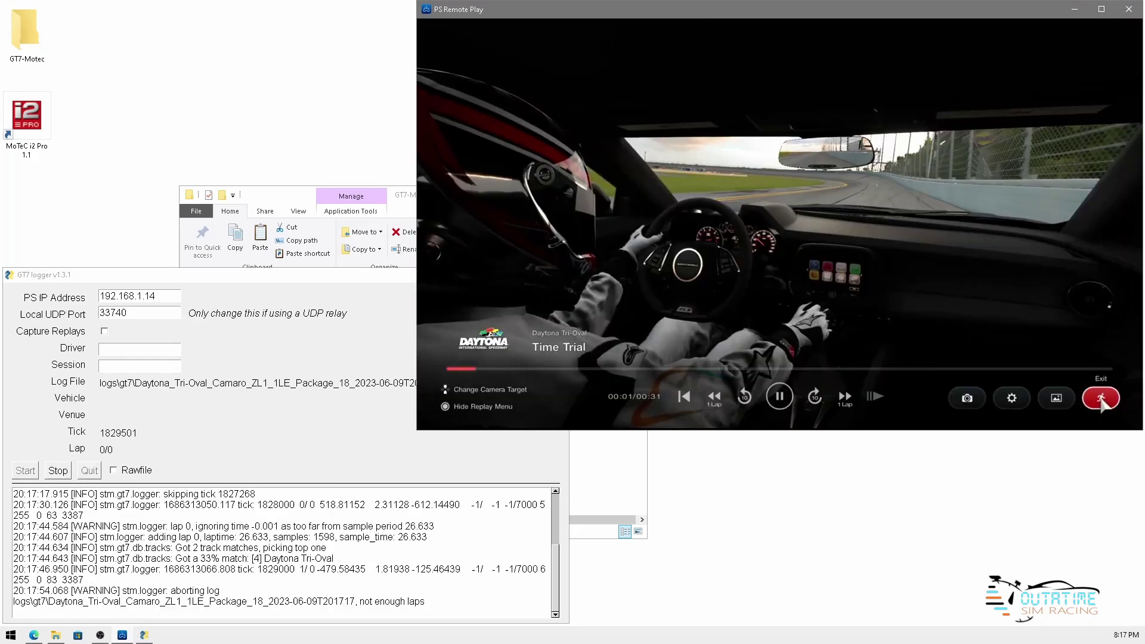
pyautogui.click(1101, 401)
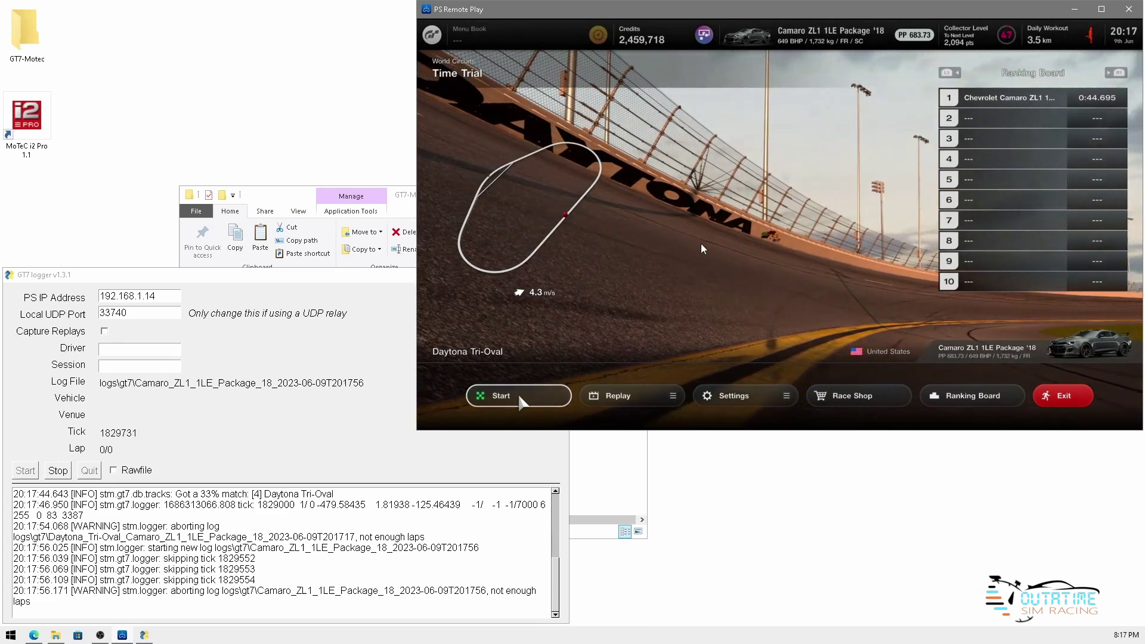
pyautogui.click(1129, 8)
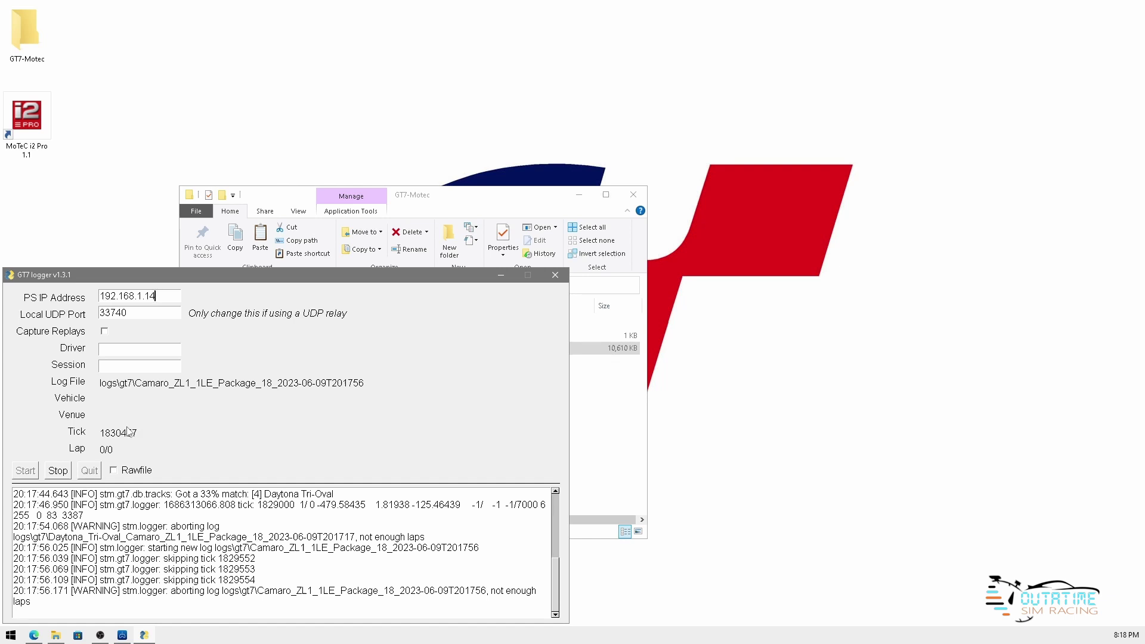
# Step: Stop the telemetry capture in the GT7 logger
pyautogui.click(66, 473)
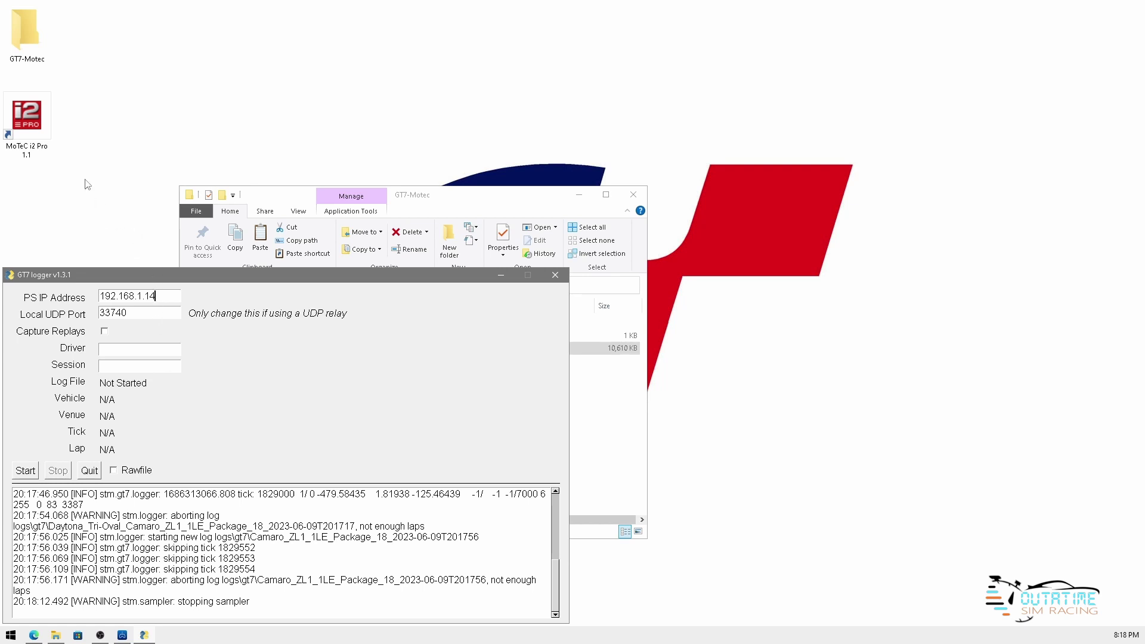
# Step: Launch MoTeC i2 Pro and open the GT7 workspace from Recent Workspaces
pyautogui.doubleClick(42, 132)
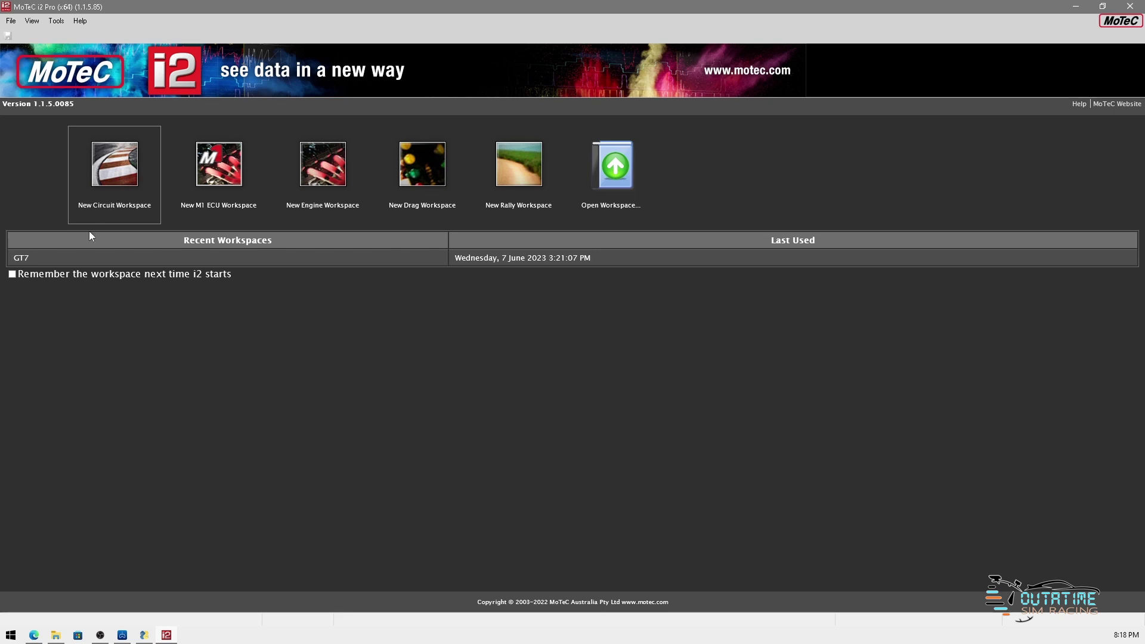
pyautogui.click(25, 262)
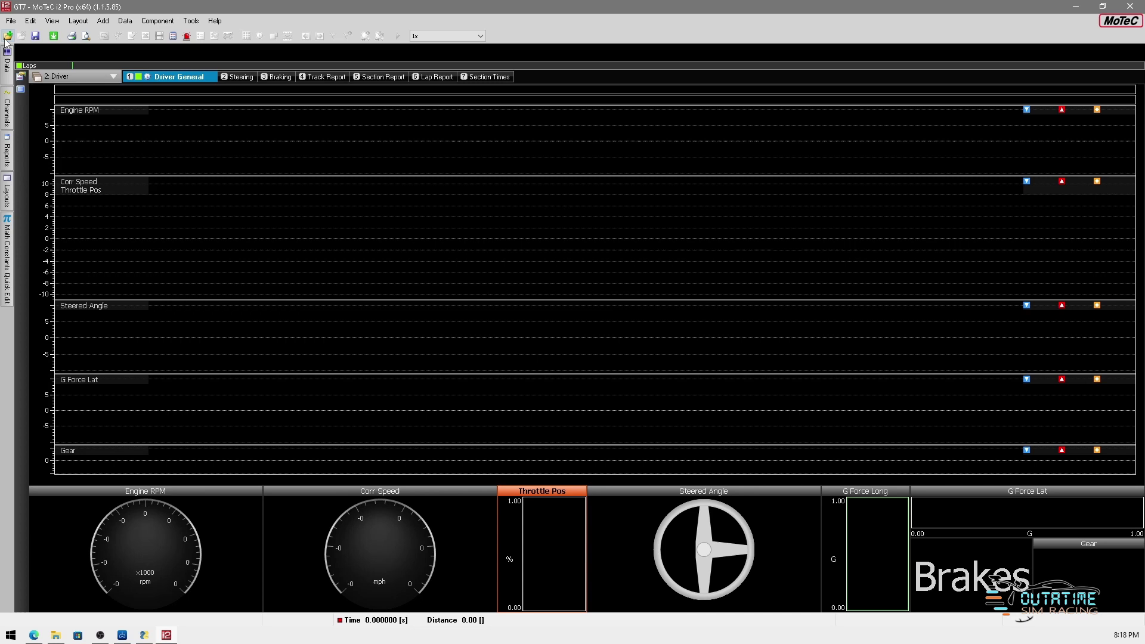
# Step: Open the Nurburgring GP time-trial log with Ctrl+O, loading lap 14 (1:33.087)
pyautogui.hotkey('ctrl', 'o')
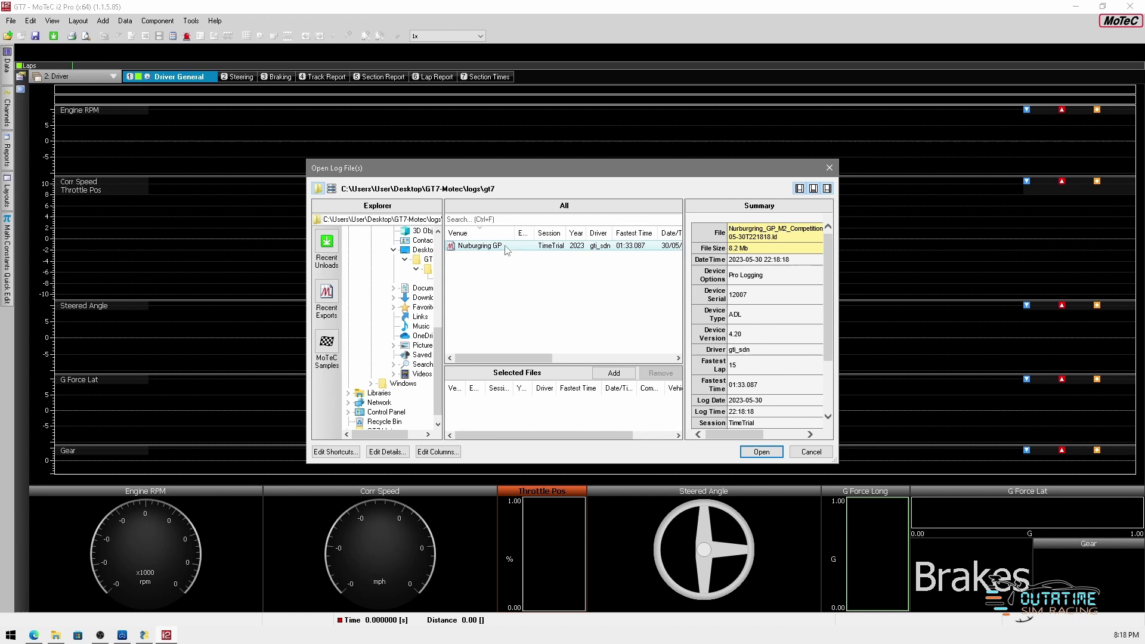
pyautogui.doubleClick(487, 247)
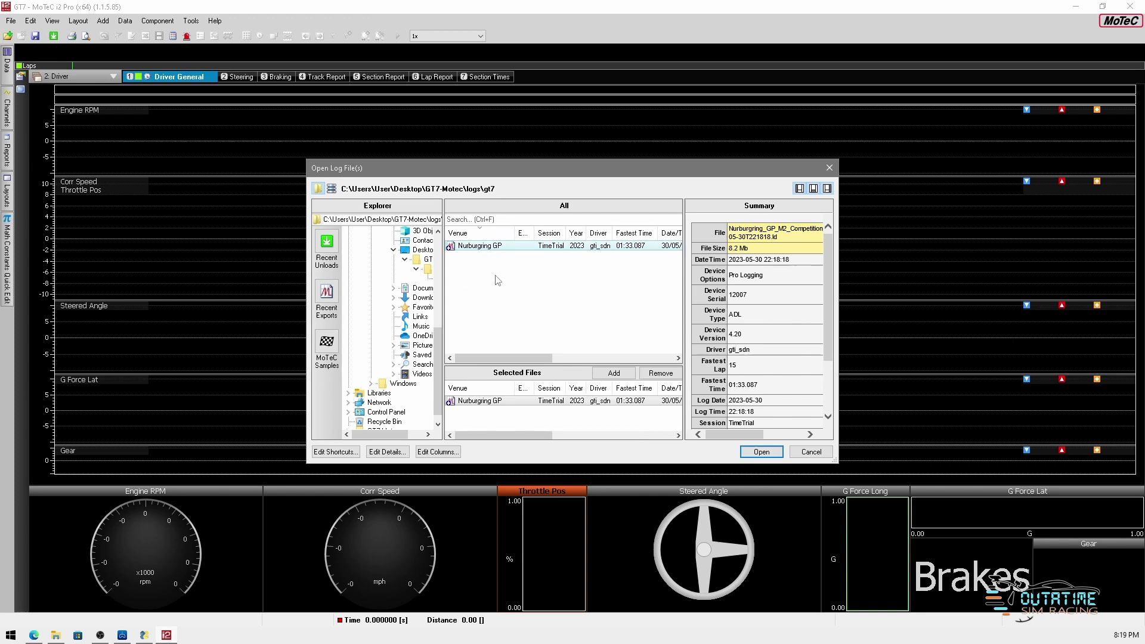
pyautogui.click(750, 451)
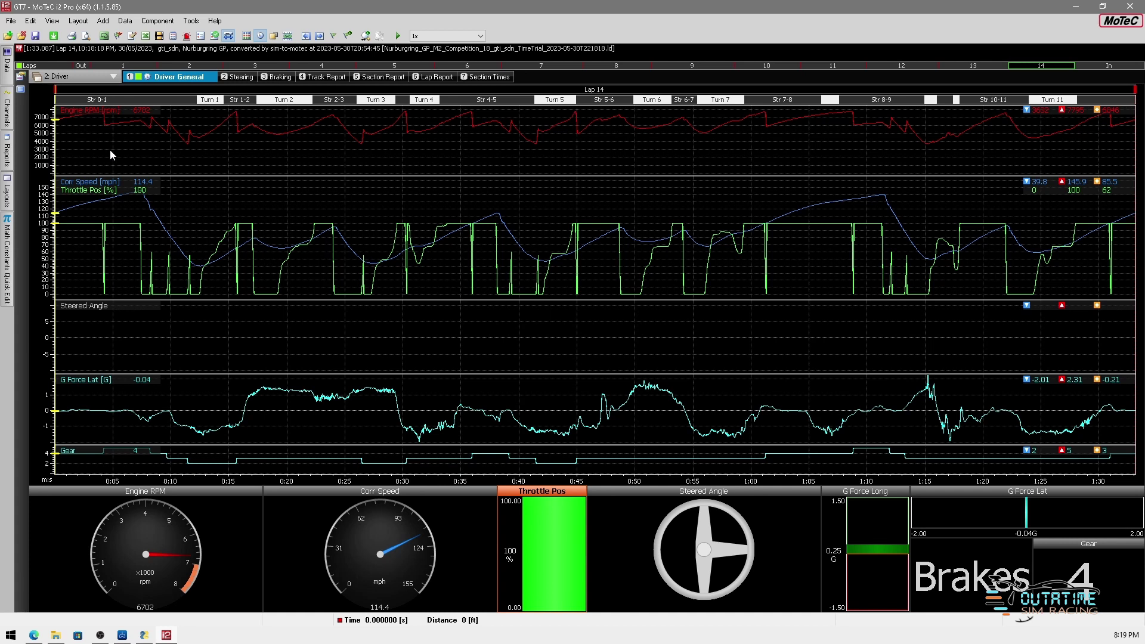
# Step: Review the laps in the Data panel, then view the Braking and Track Report worksheets
pyautogui.moveTo(13, 76)
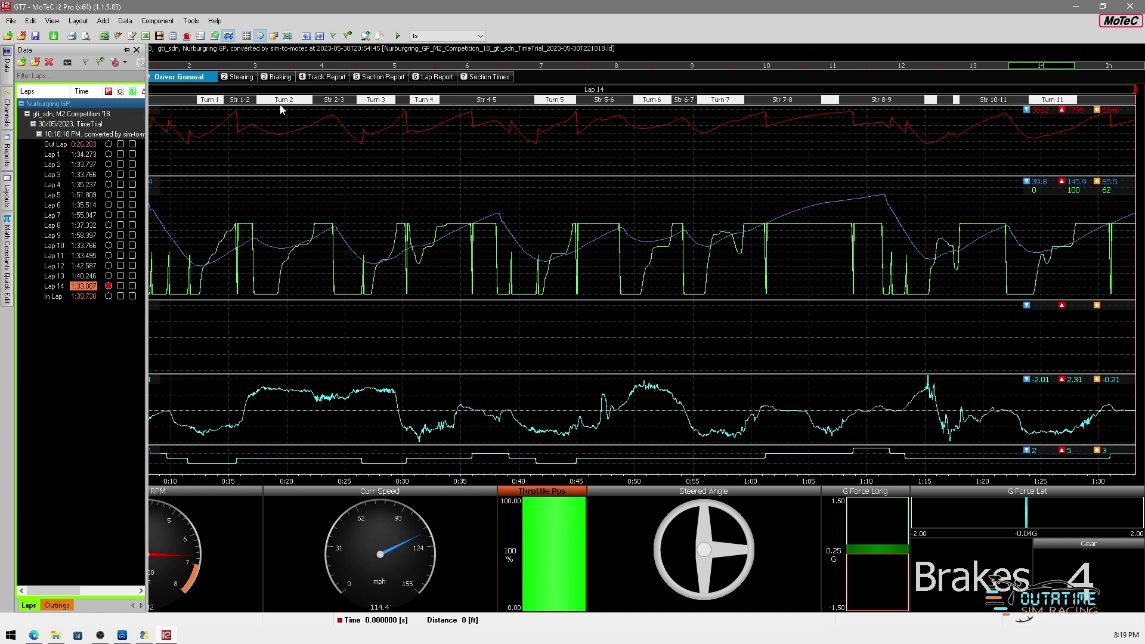
pyautogui.click(277, 78)
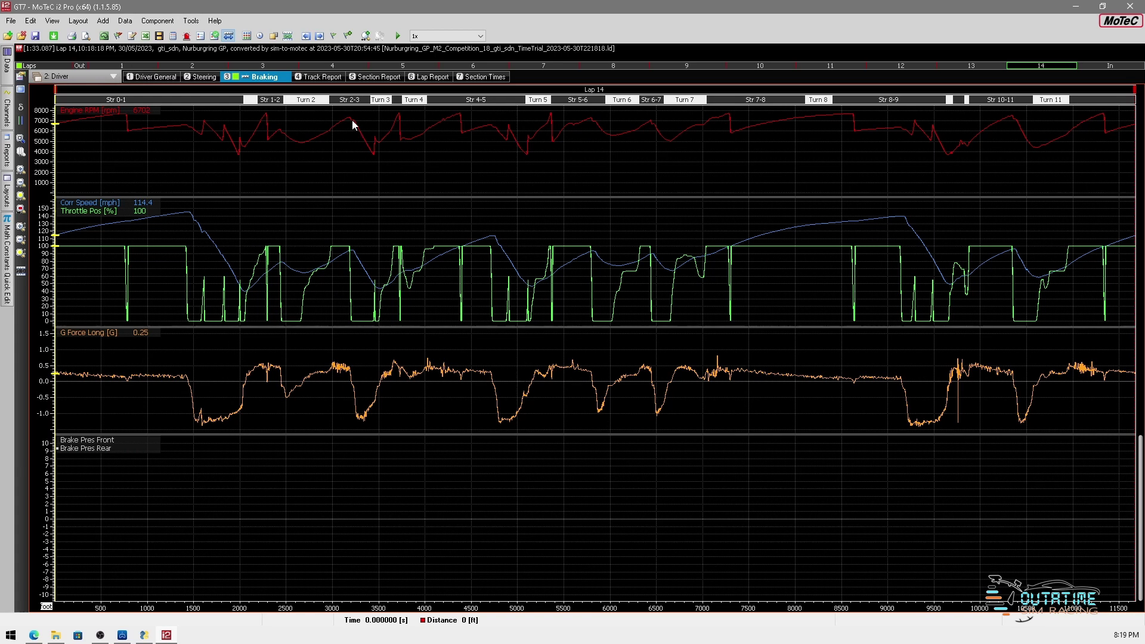
pyautogui.click(322, 77)
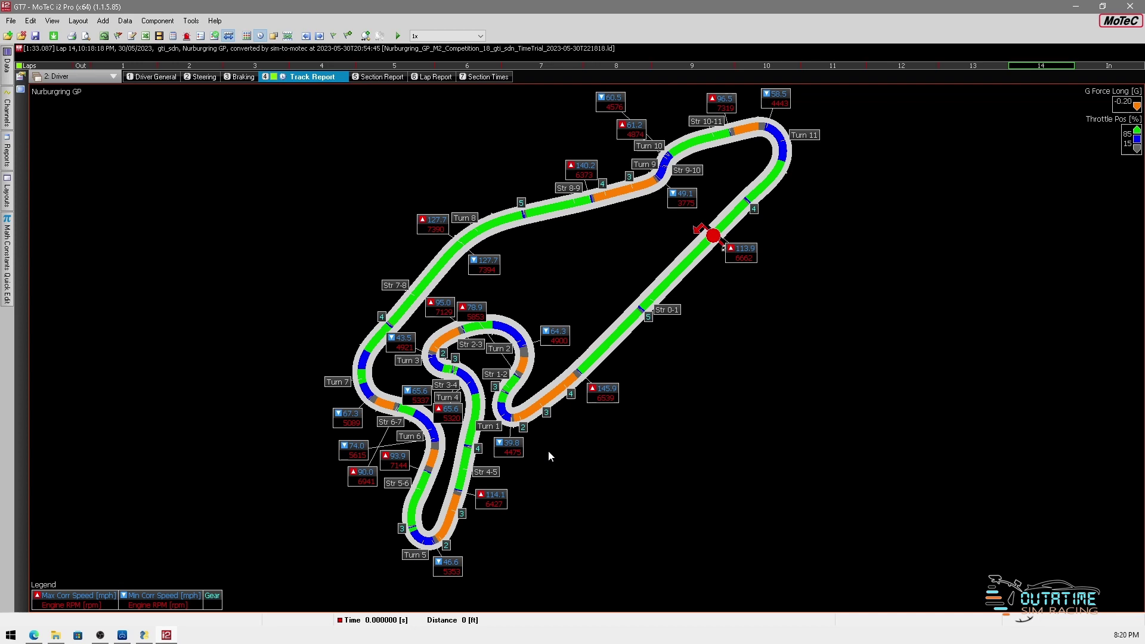
# Step: From the Lap Report tab, choose the 4: Transmission layout to show the lap 14 Engine RPM and oil temperature graphs
pyautogui.click(434, 78)
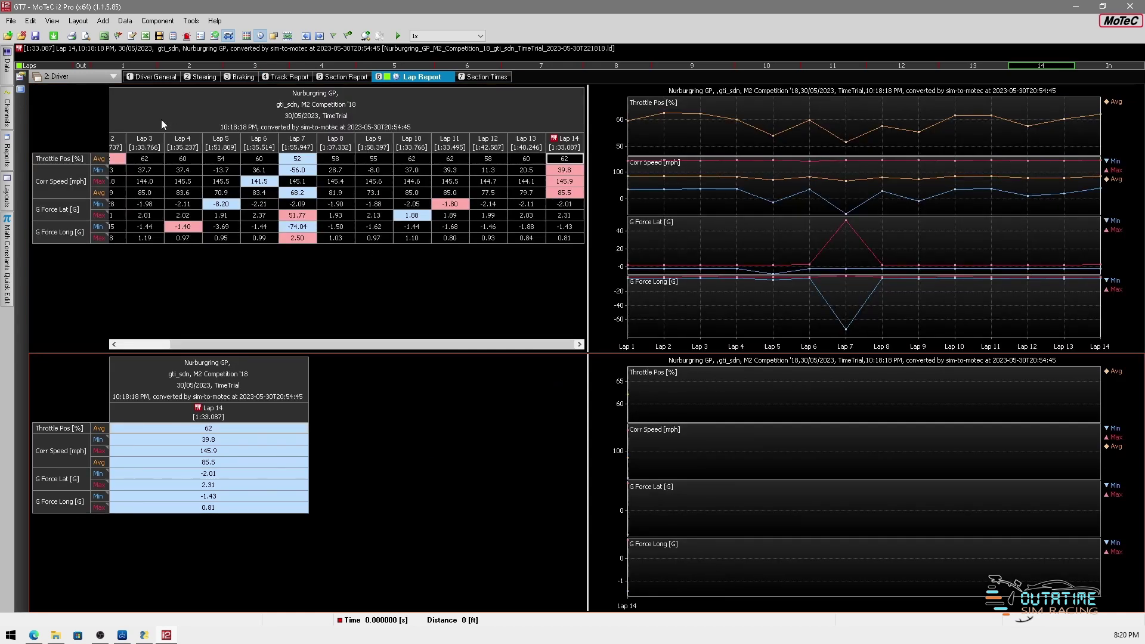
pyautogui.click(105, 80)
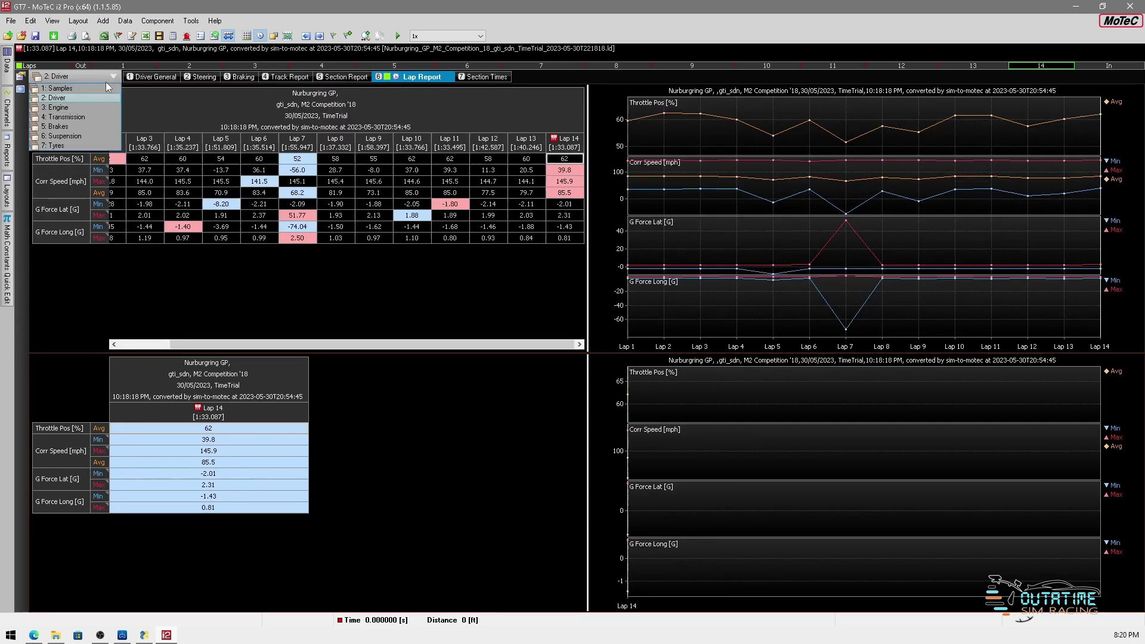
pyautogui.click(92, 116)
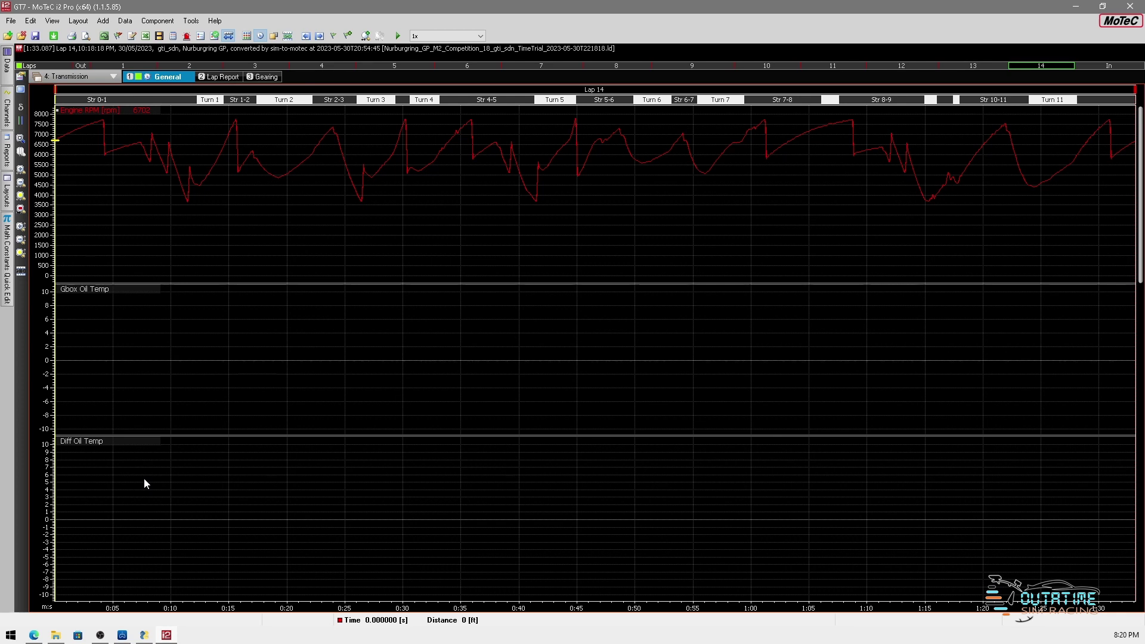
# Step: Remove the empty Diff Oil Temp and Gbox Oil Temp graphs, then switch to the 6: Suspension layout
pyautogui.rightClick(102, 448)
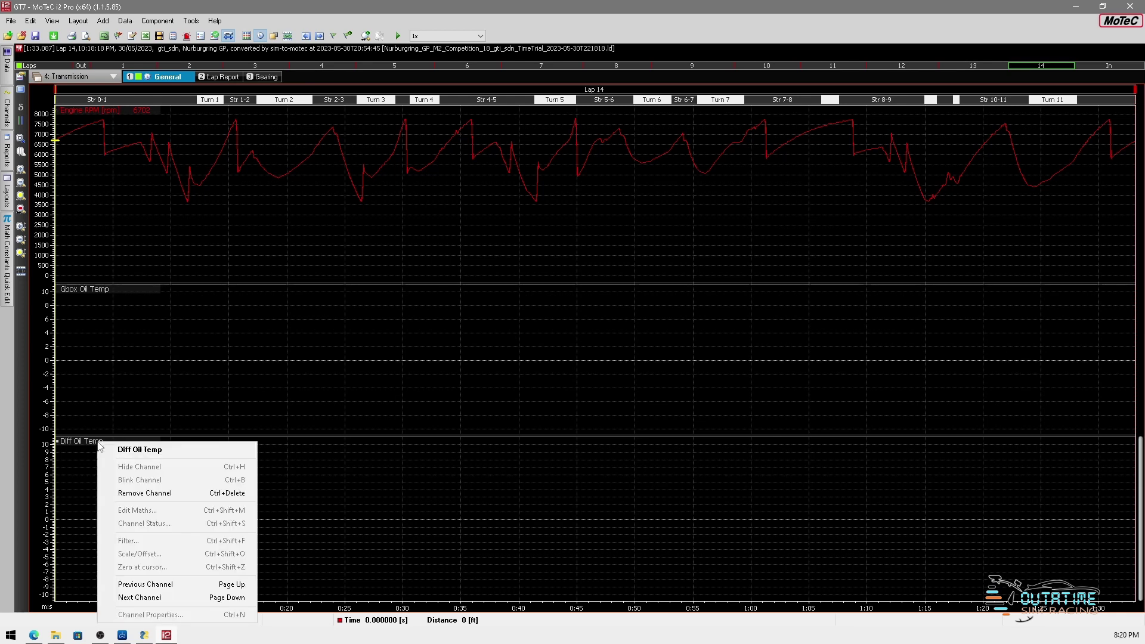
pyautogui.click(127, 483)
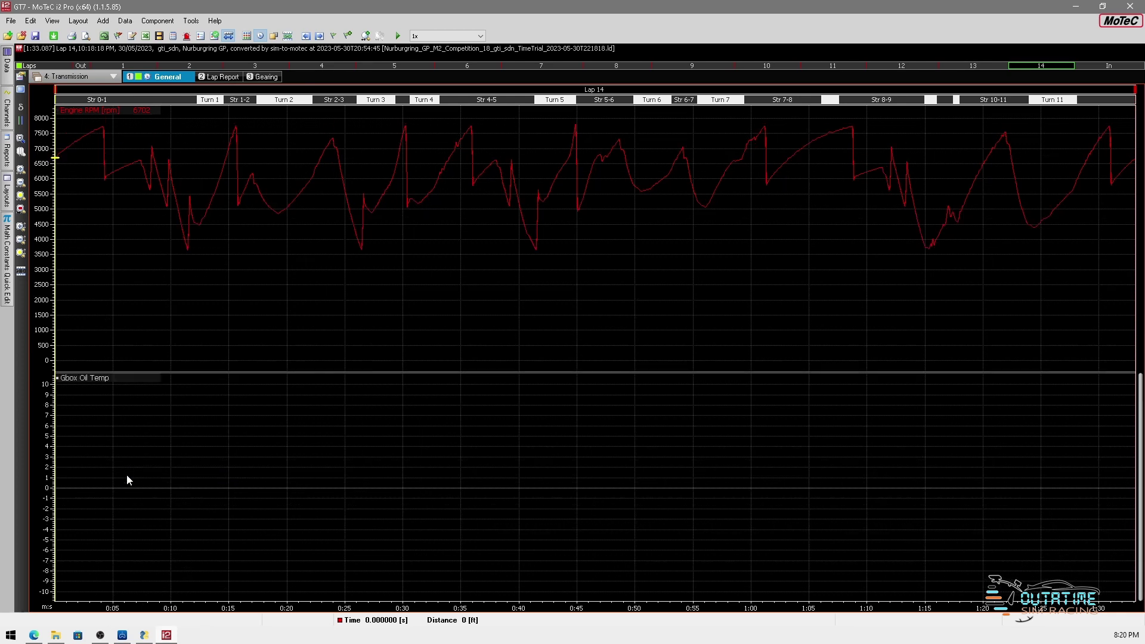
pyautogui.rightClick(99, 385)
pyautogui.click(138, 431)
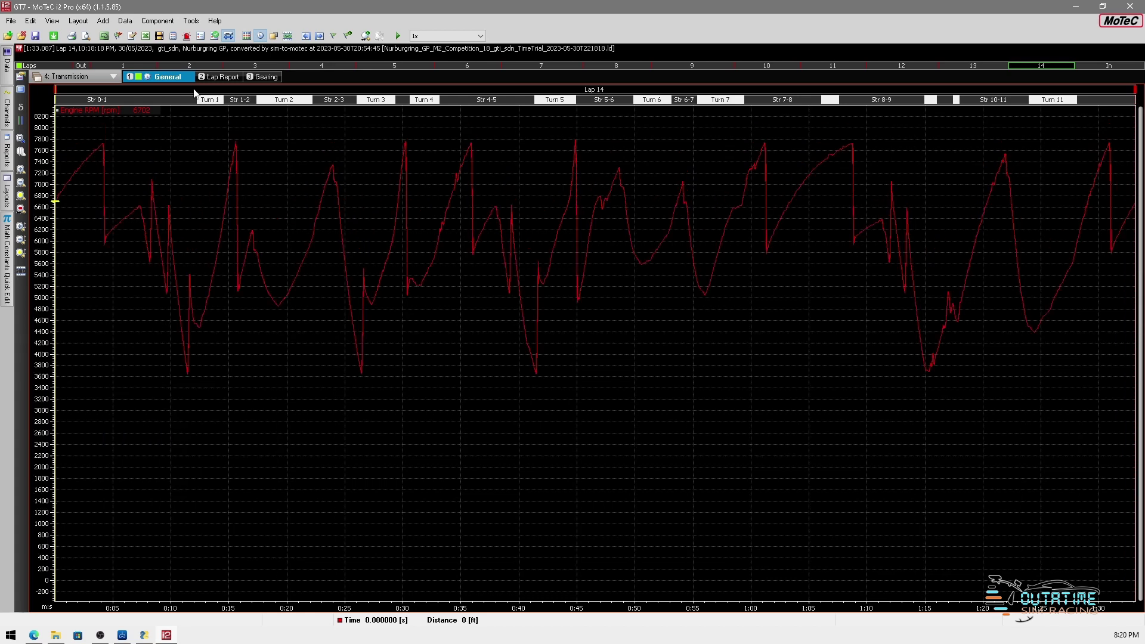
pyautogui.click(107, 76)
pyautogui.click(83, 135)
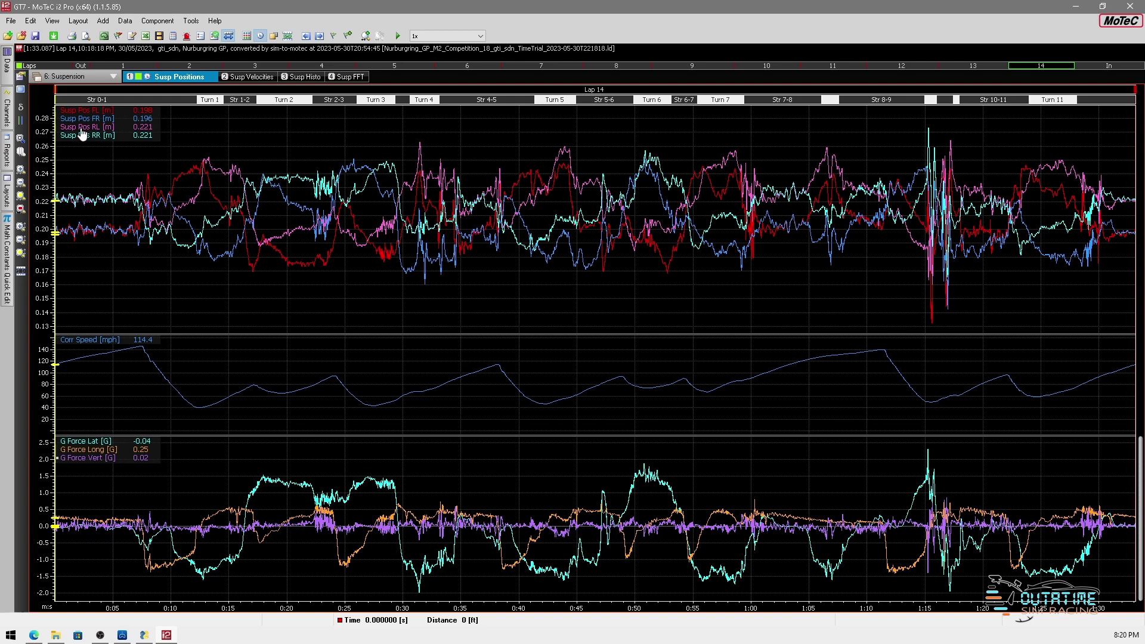
# Step: Set Lap 11 (1:33.495) as the reference lap over Lap 14, then close the laps panel
pyautogui.moveTo(8, 72)
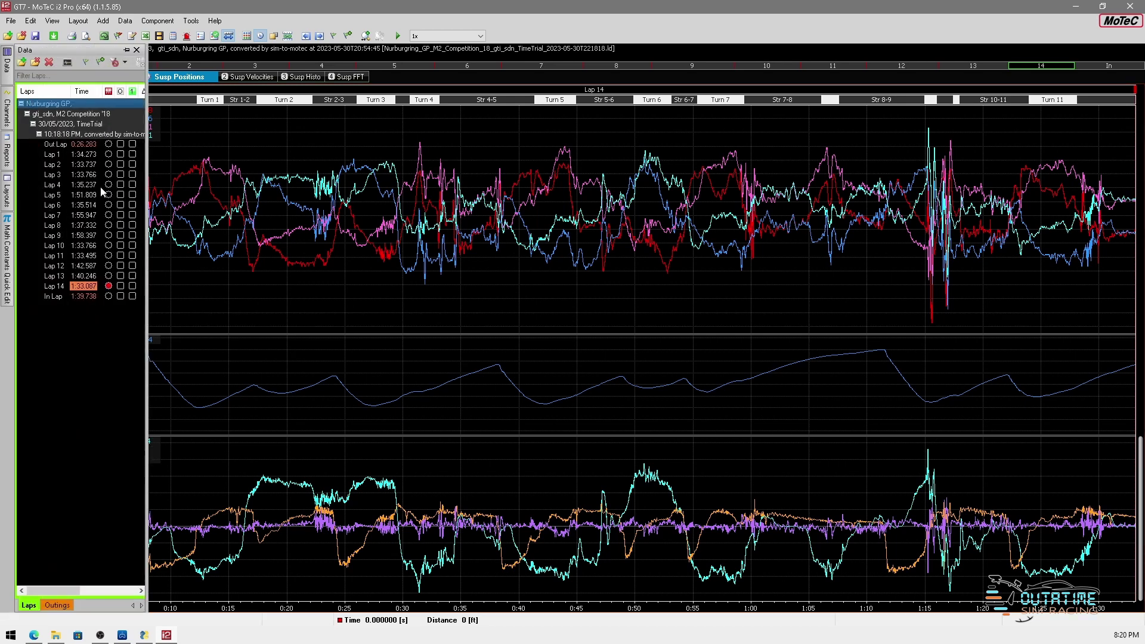
pyautogui.click(120, 256)
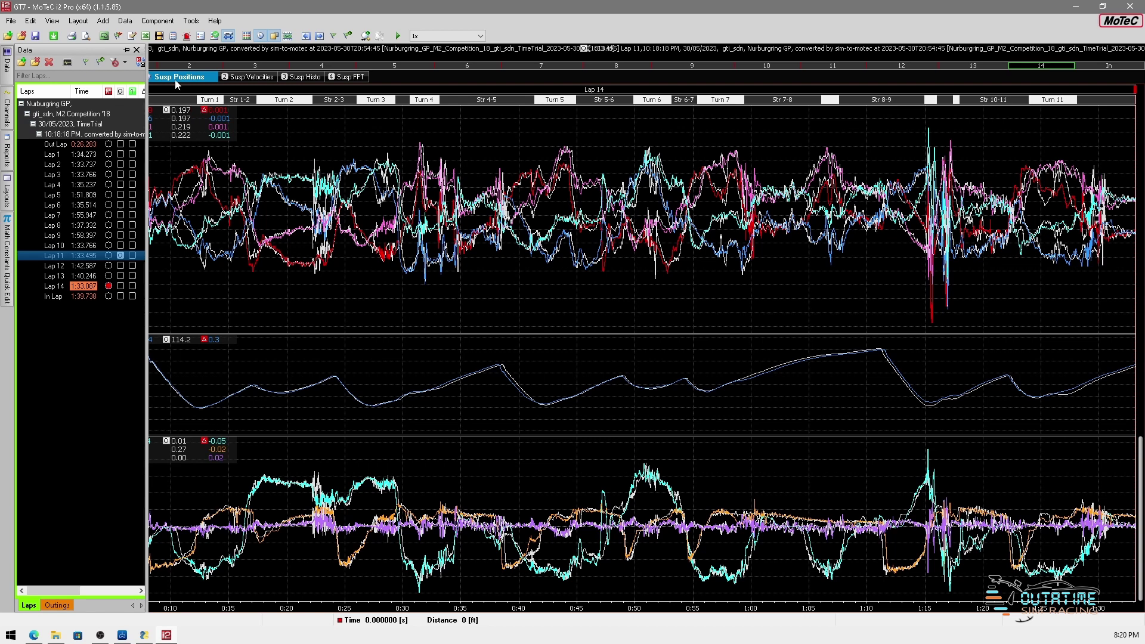
pyautogui.click(136, 51)
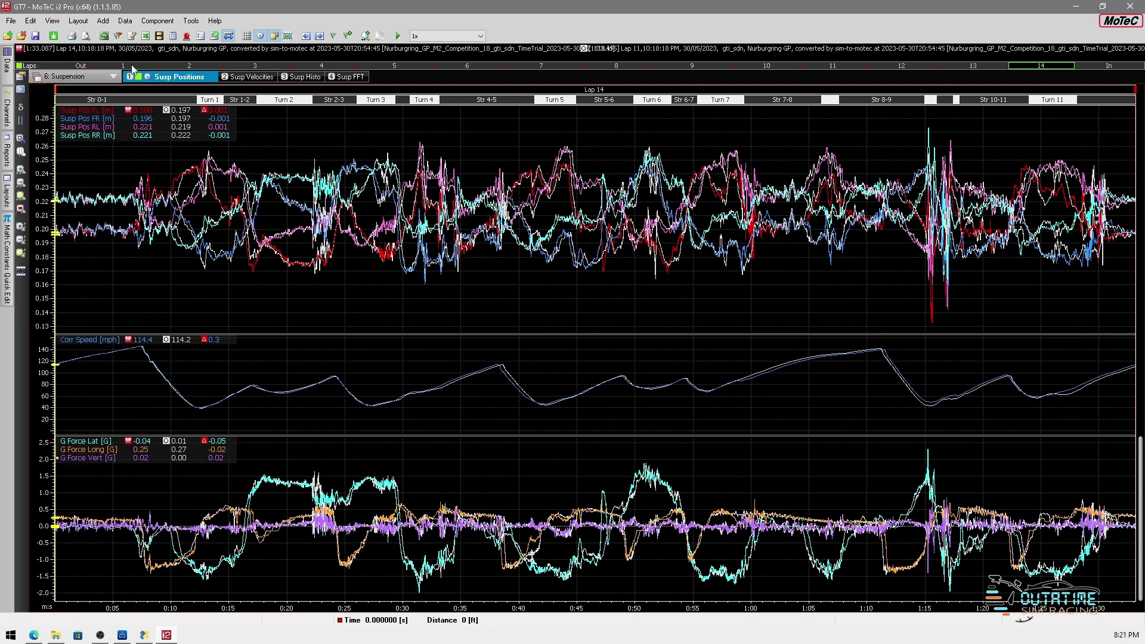
# Step: Open the Driver General worksheet in the 2: Driver layout and read both laps near Turn 4 at 33.20 s
pyautogui.click(105, 78)
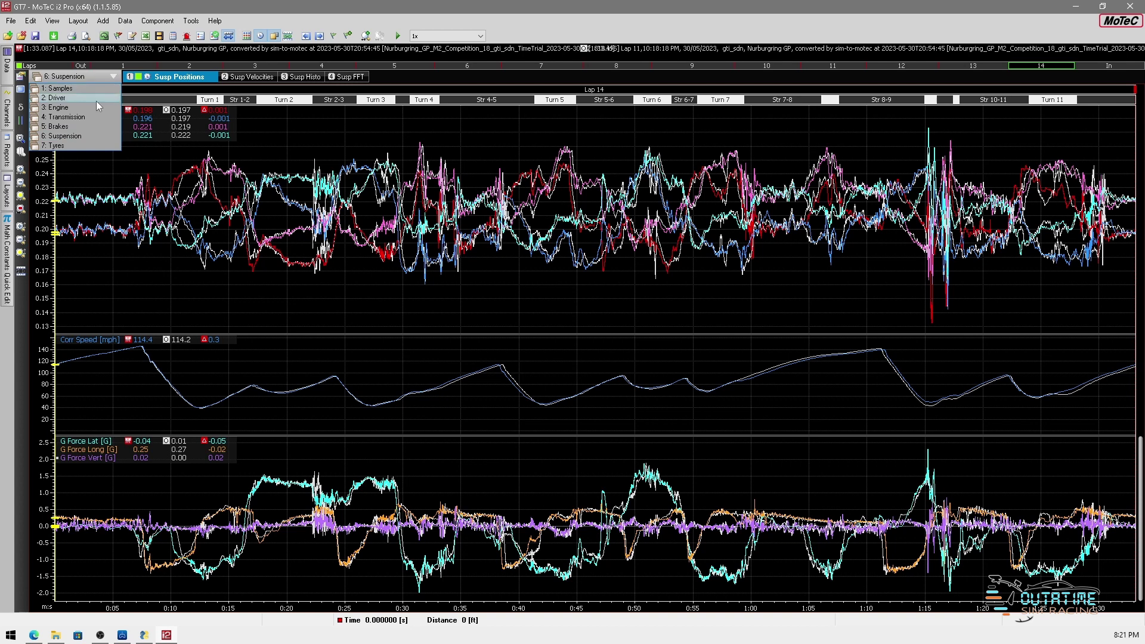
pyautogui.click(95, 98)
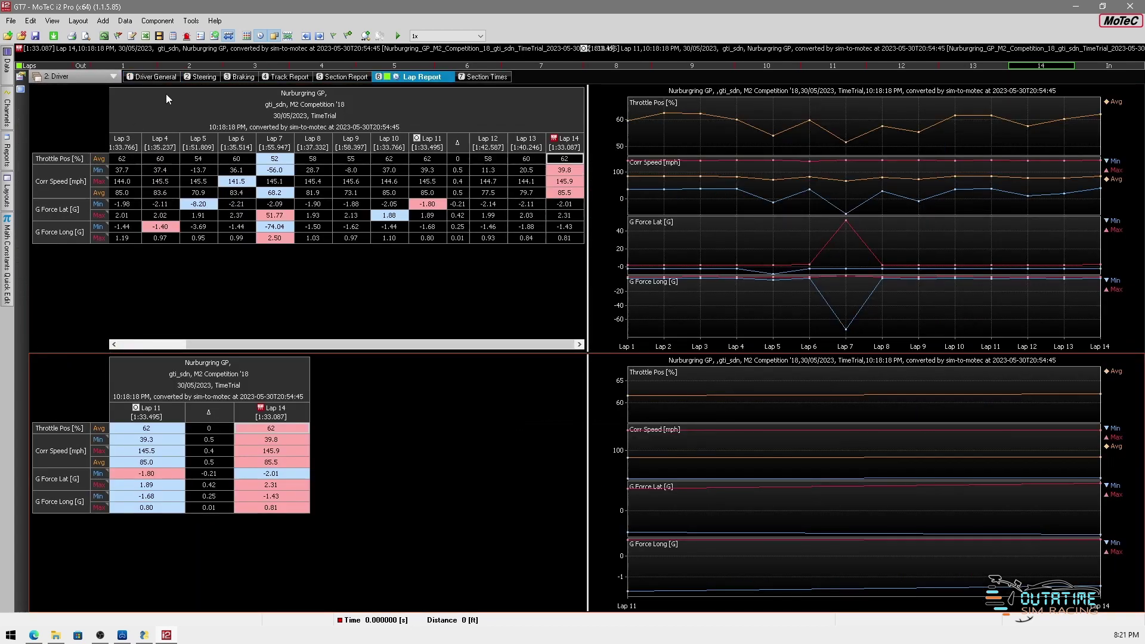
pyautogui.click(165, 79)
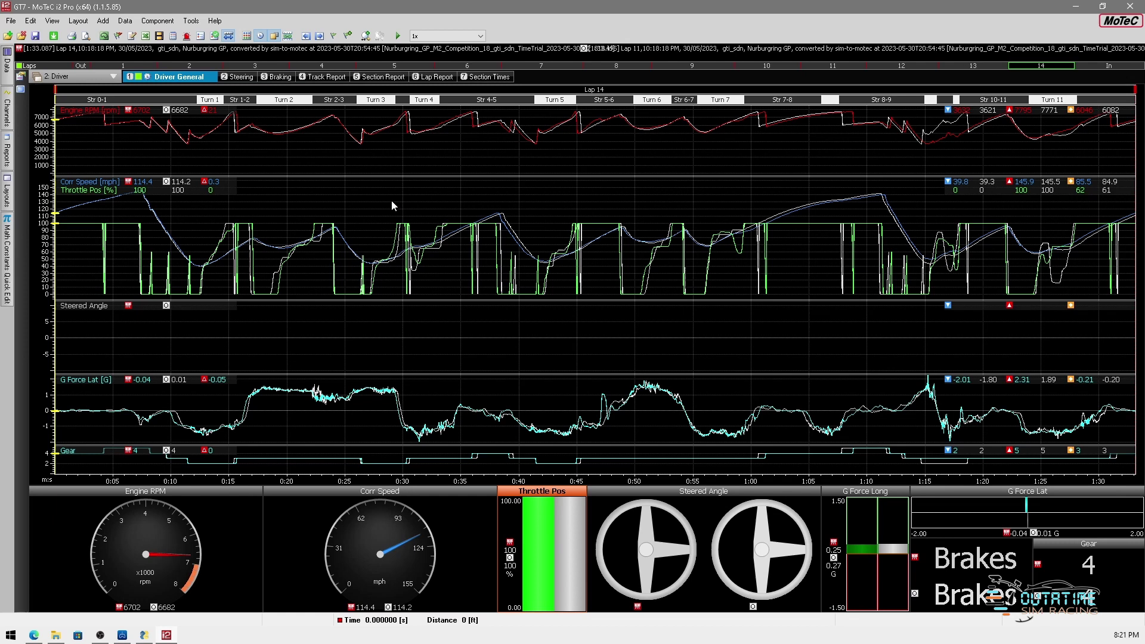
pyautogui.click(427, 218)
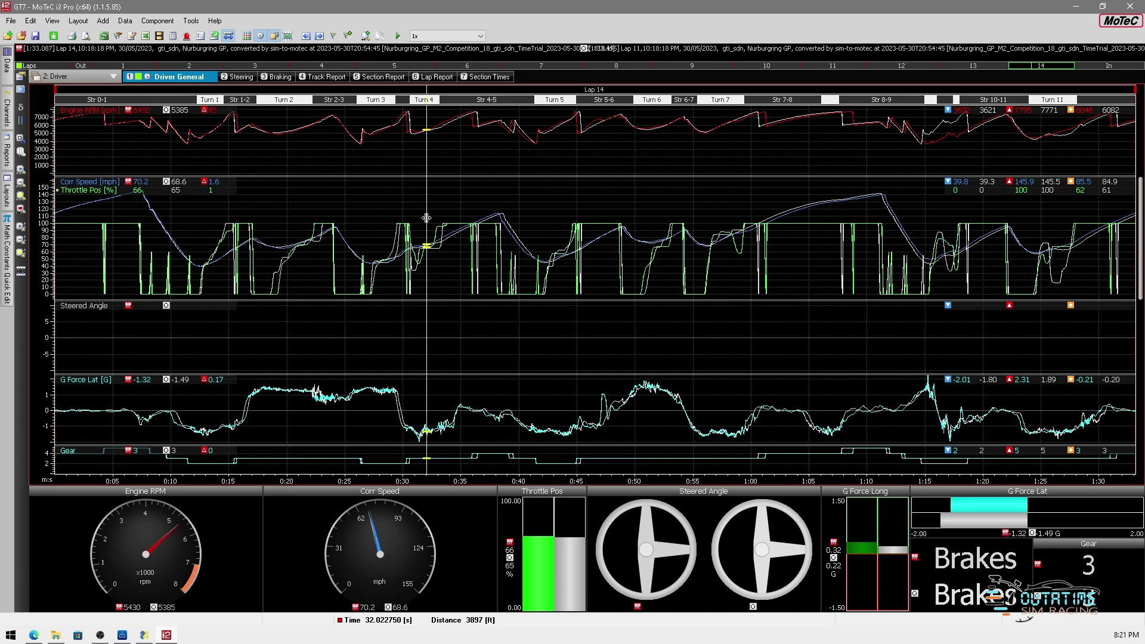
pyautogui.click(441, 216)
# Step: Zoom into the Turn 5 stretch and read the braking point at 38.29 s: 113.6 vs 112.7 mph
pyautogui.moveTo(441, 216); pyautogui.dragTo(618, 216)
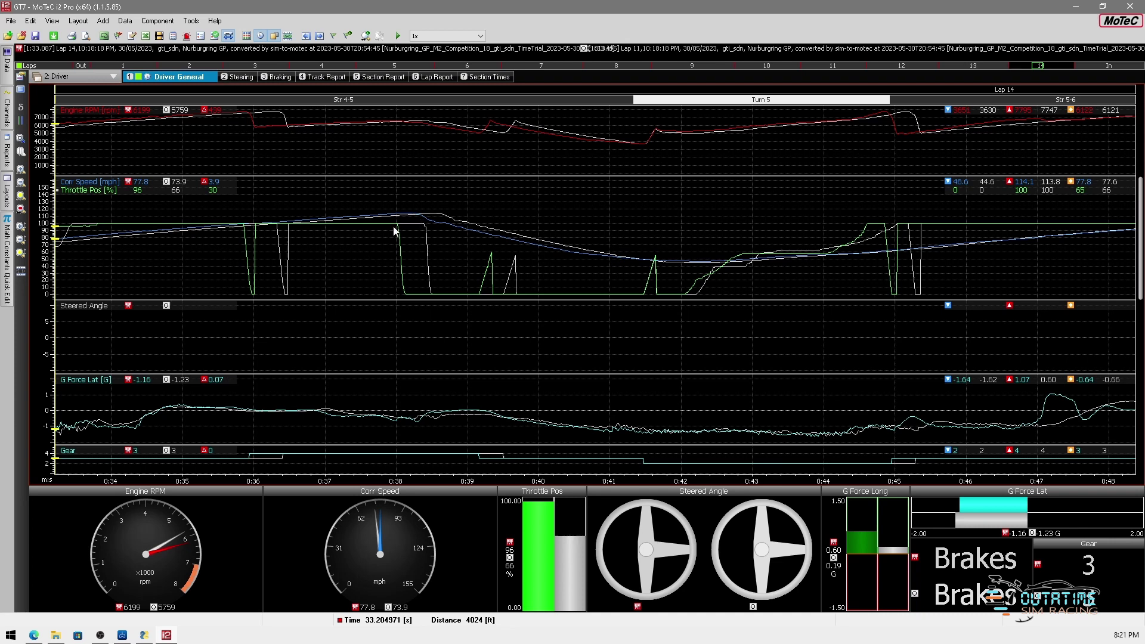
pyautogui.click(417, 296)
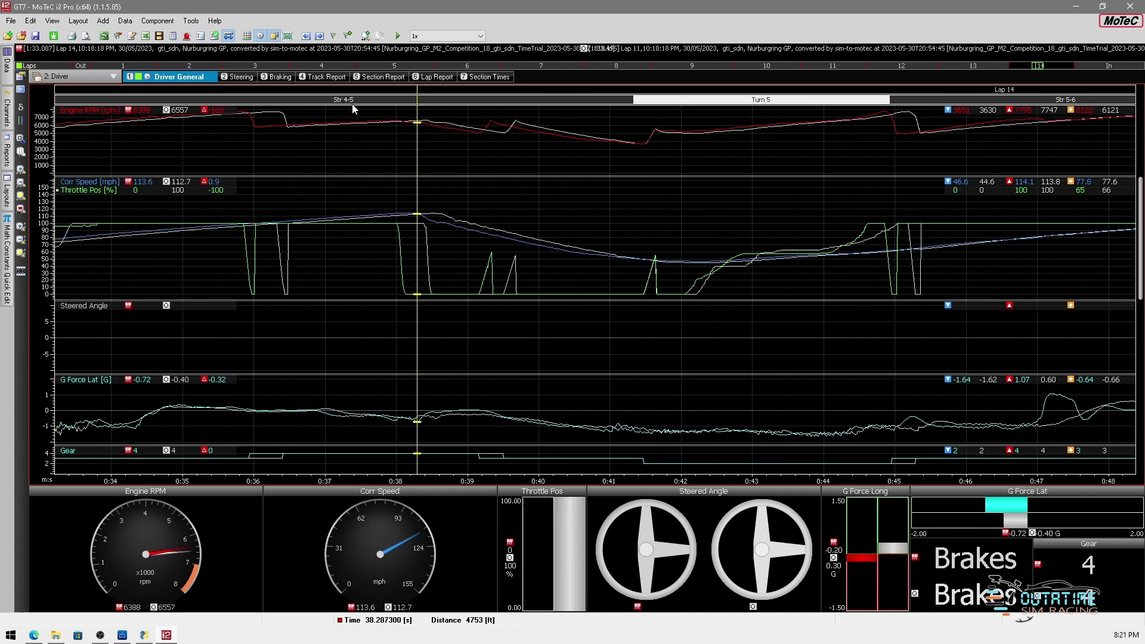